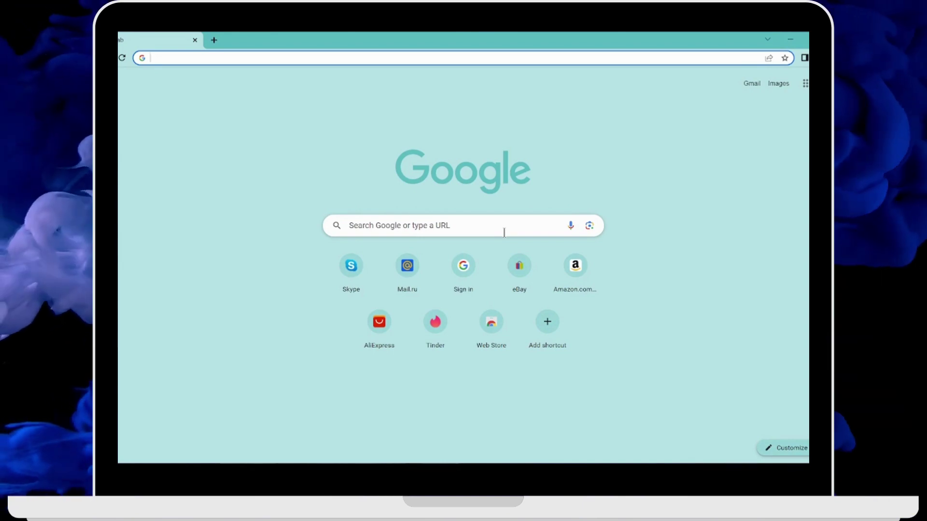
Search Google for 'metabank' and select the metabank.li Metaverse revolution result
click(490, 225)
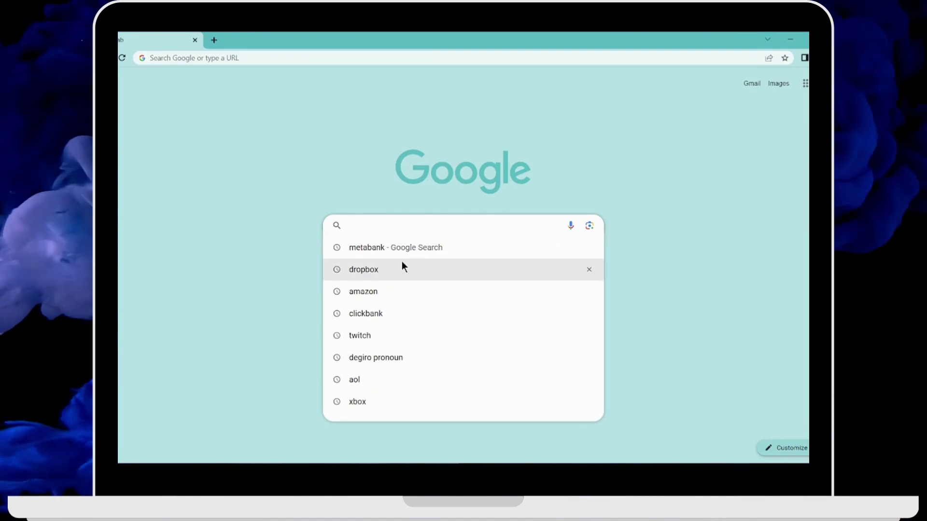
click(404, 244)
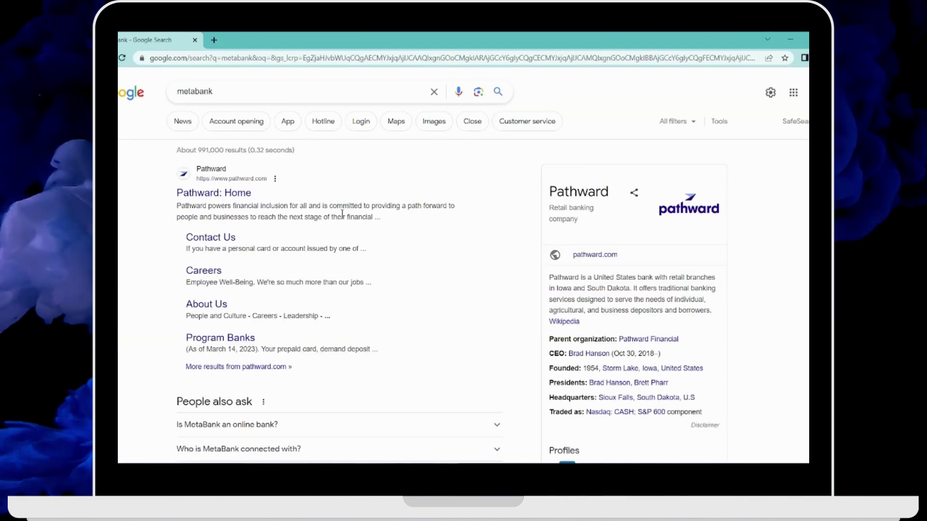
scroll(314, 275, down, 2)
scroll(314, 272, down, 2)
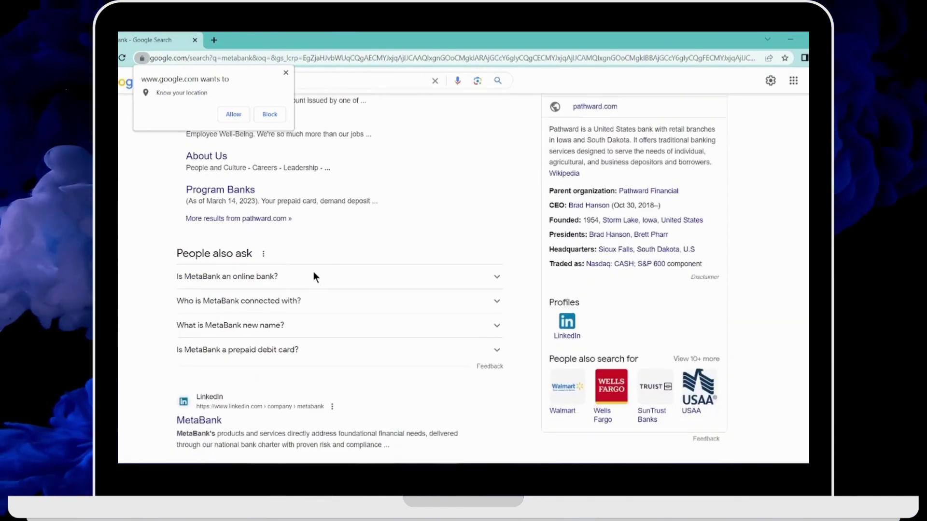
scroll(313, 272, down, 3)
scroll(313, 270, down, 2)
click(230, 271)
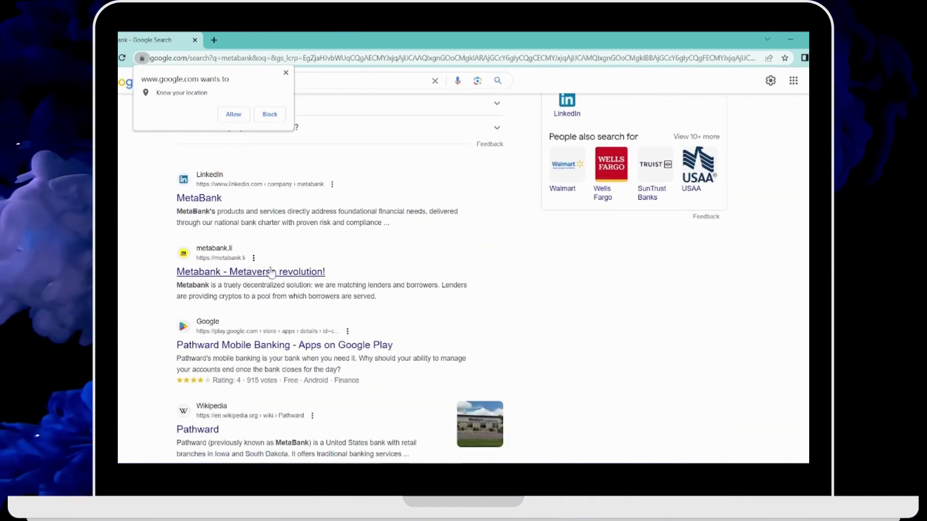
Load the metabank.li homepage showing the 'Join the Metaverse revolution' banner
click(215, 275)
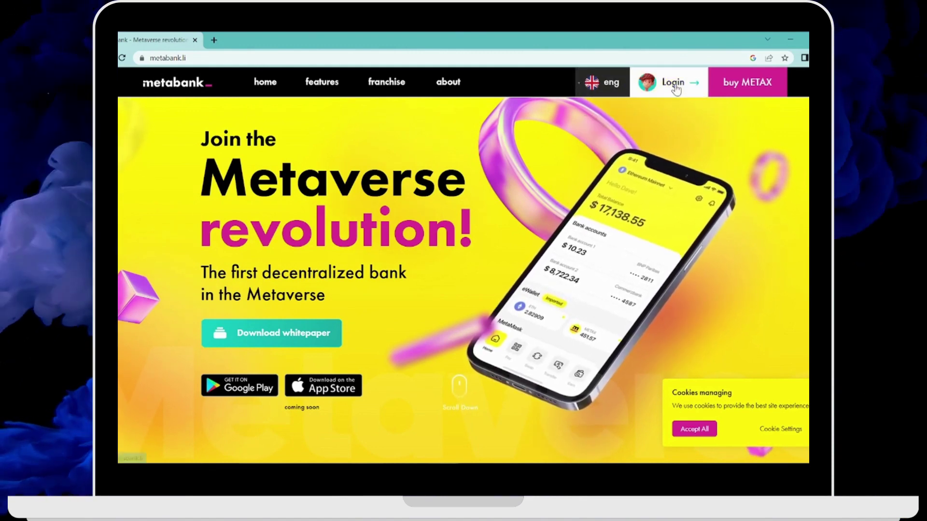
Open Metabank's login page, autofill the saved email, and focus the empty Password field
click(674, 85)
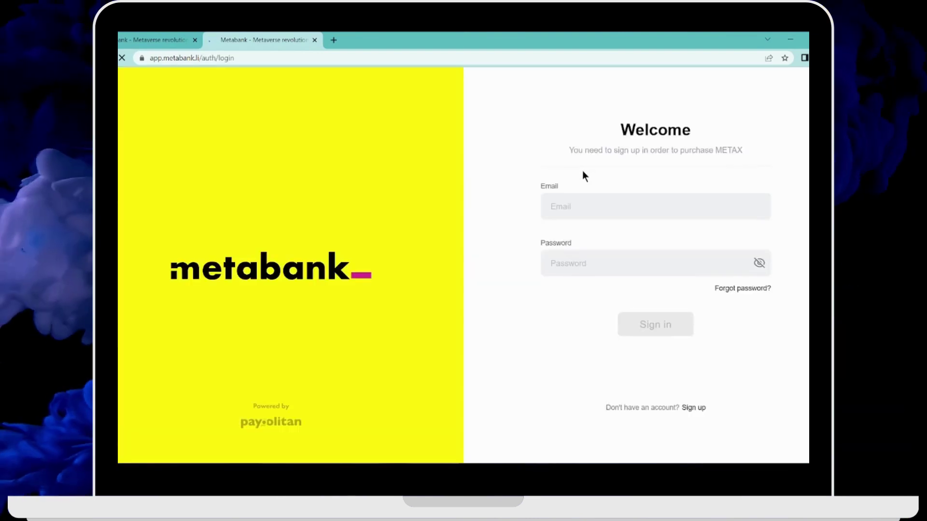
click(588, 205)
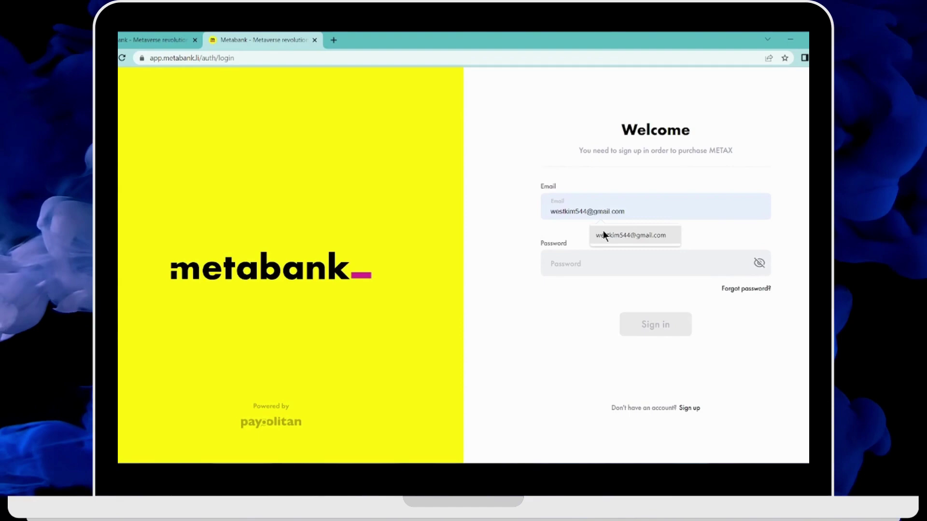
click(603, 230)
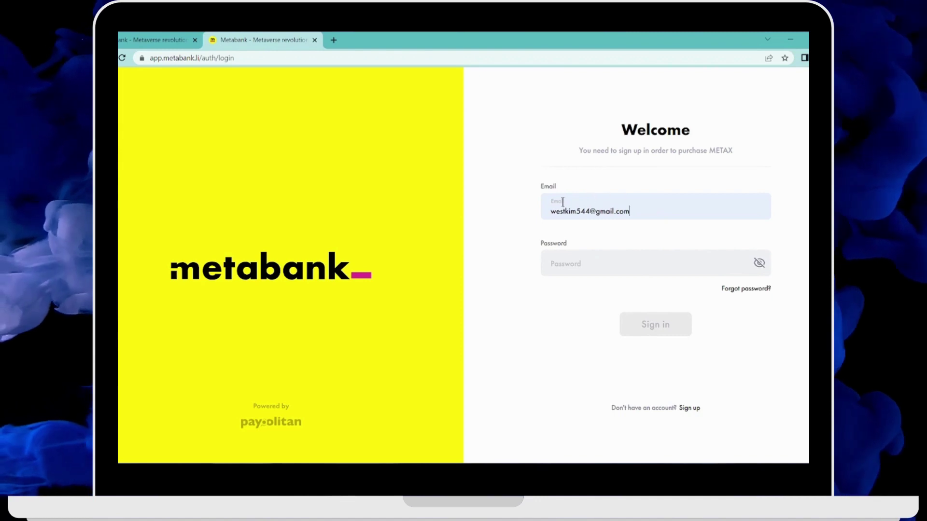
click(590, 265)
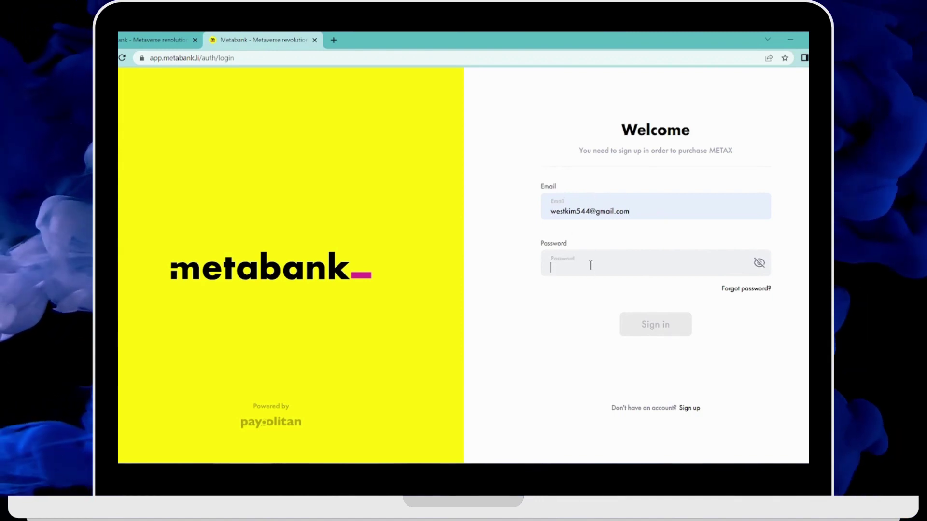